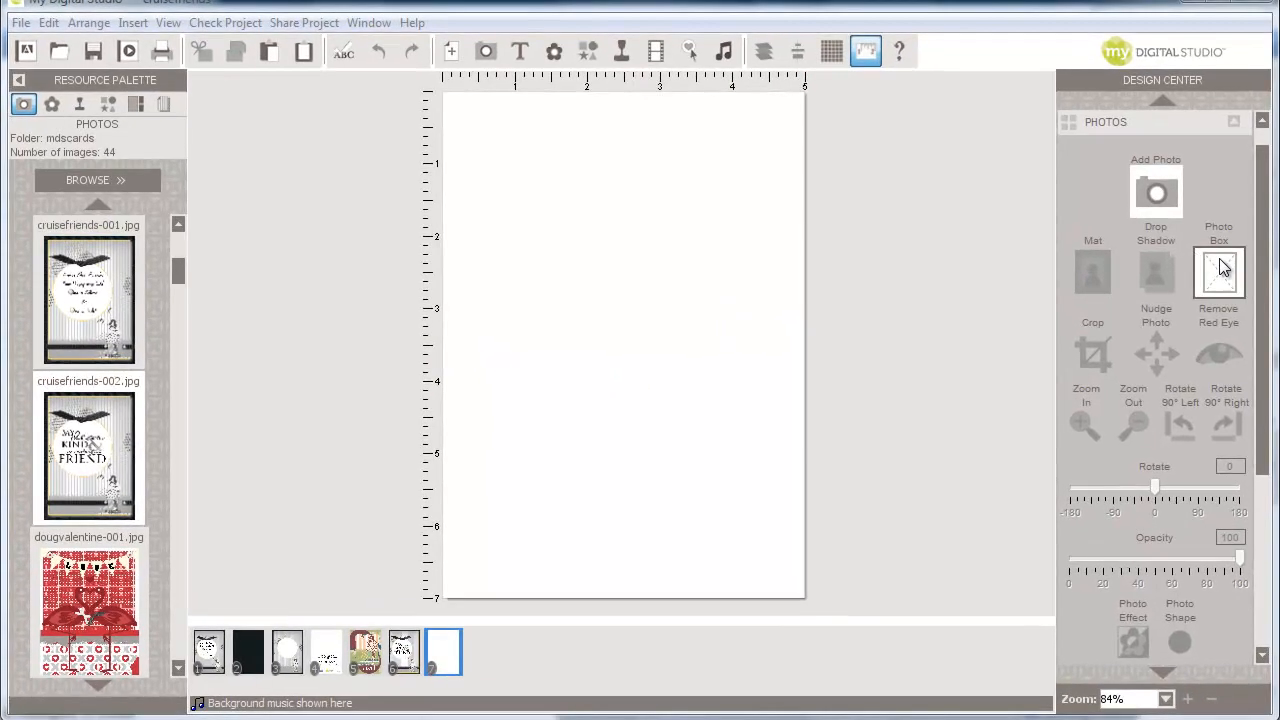
# Add a photo box to the blank page and stretch it to cover the whole page.
pyautogui.click(1218, 259)
pyautogui.moveTo(667, 325); pyautogui.dragTo(803, 200)
pyautogui.moveTo(624, 305); pyautogui.dragTo(665, 597)
# Load the Hawaii Papaya designer series papers and fill the photo box with the Hawaii Papaya - 11 floral paper.
pyautogui.click(164, 105)
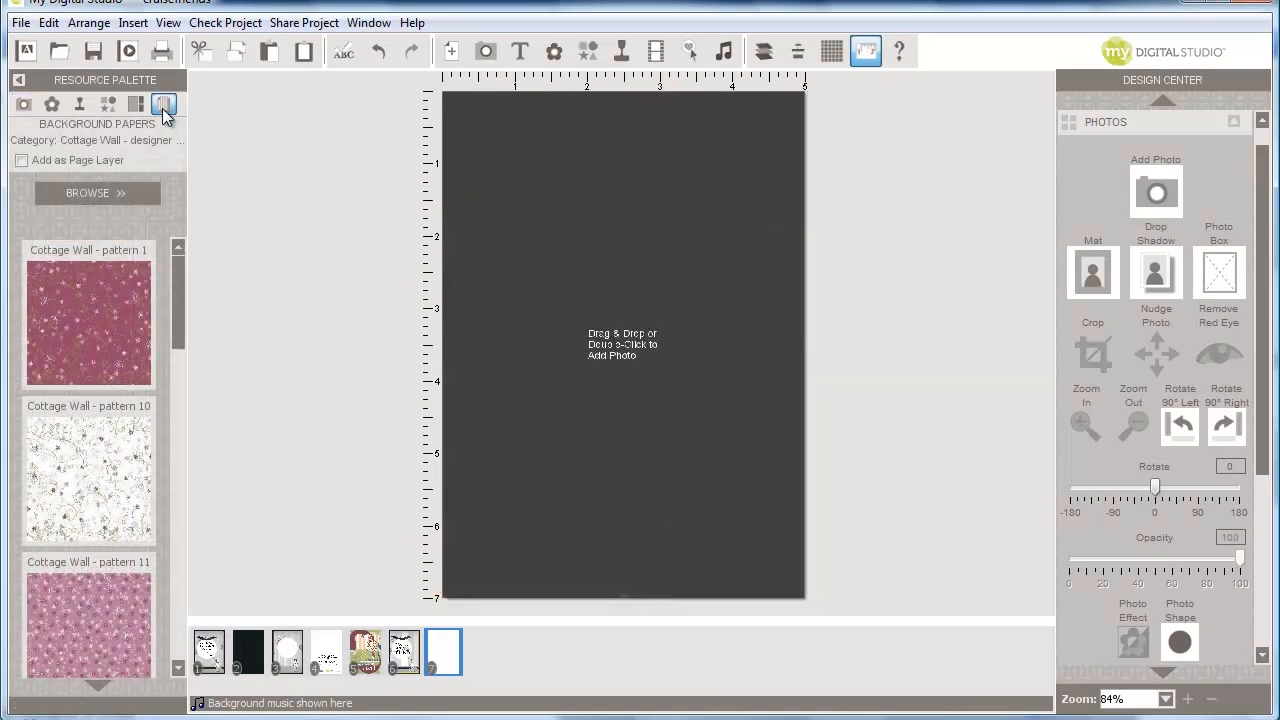
pyautogui.click(100, 192)
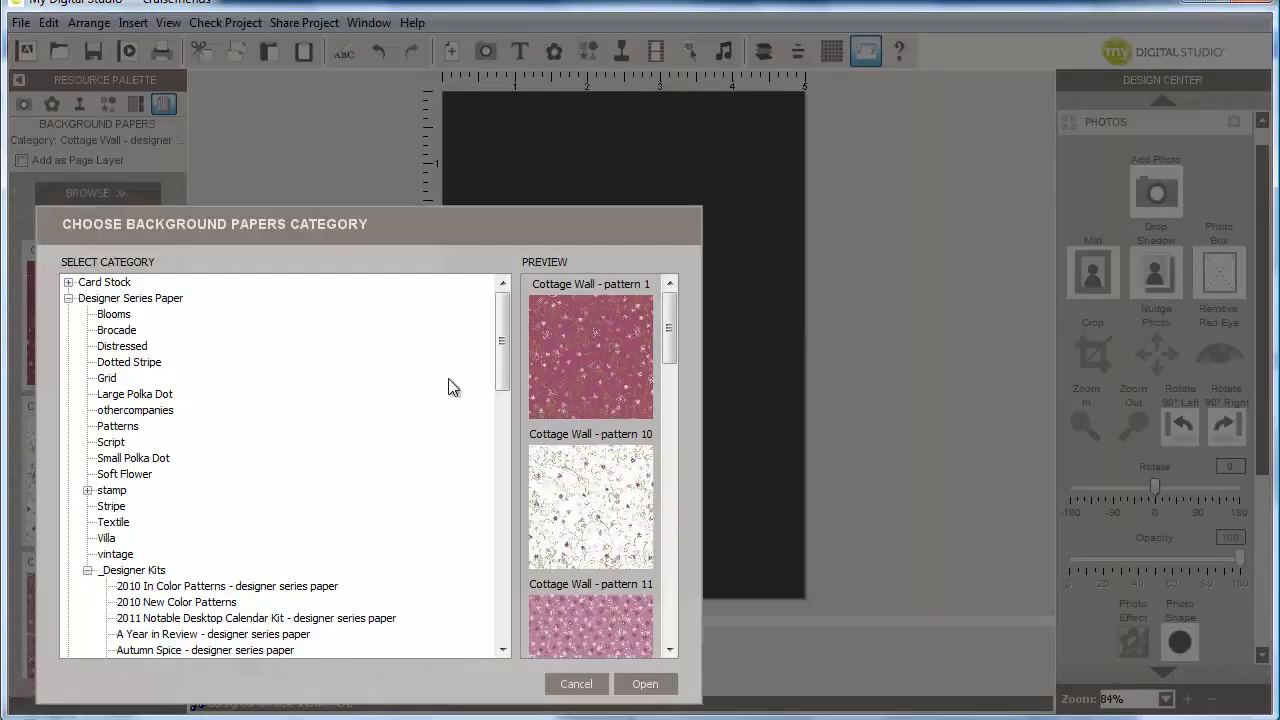
pyautogui.moveTo(497, 352); pyautogui.dragTo(517, 473)
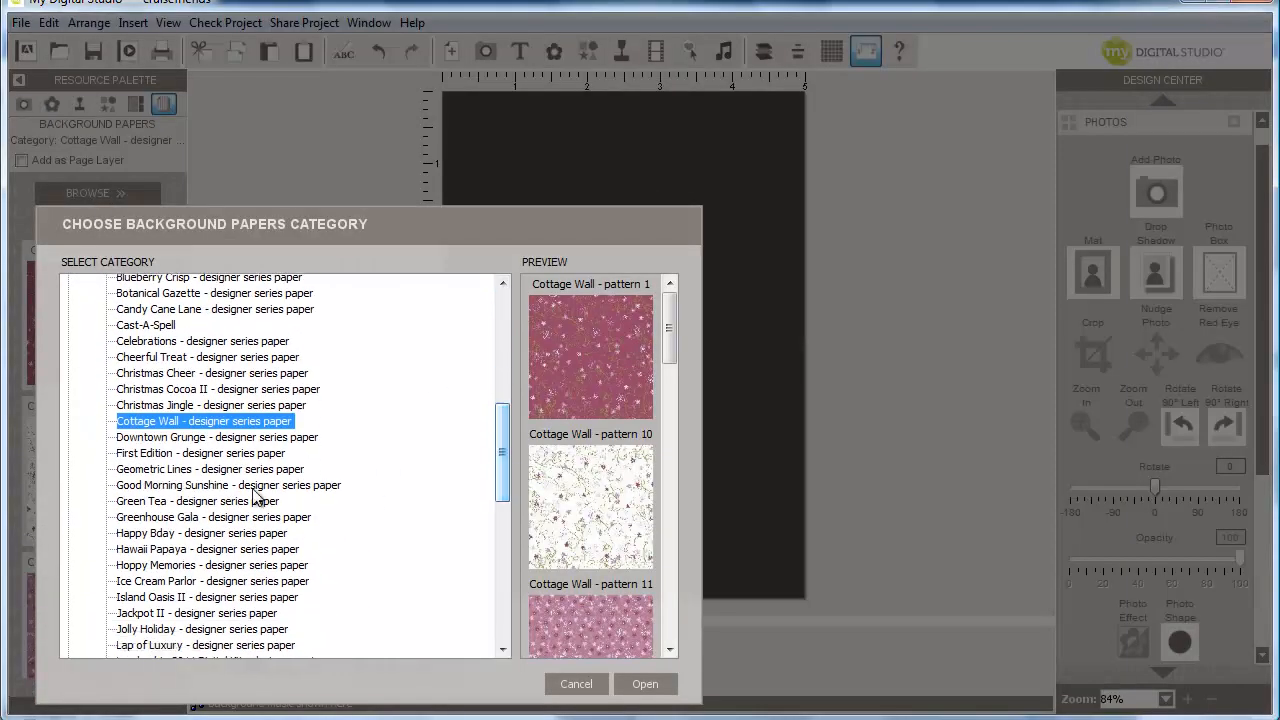
pyautogui.click(247, 552)
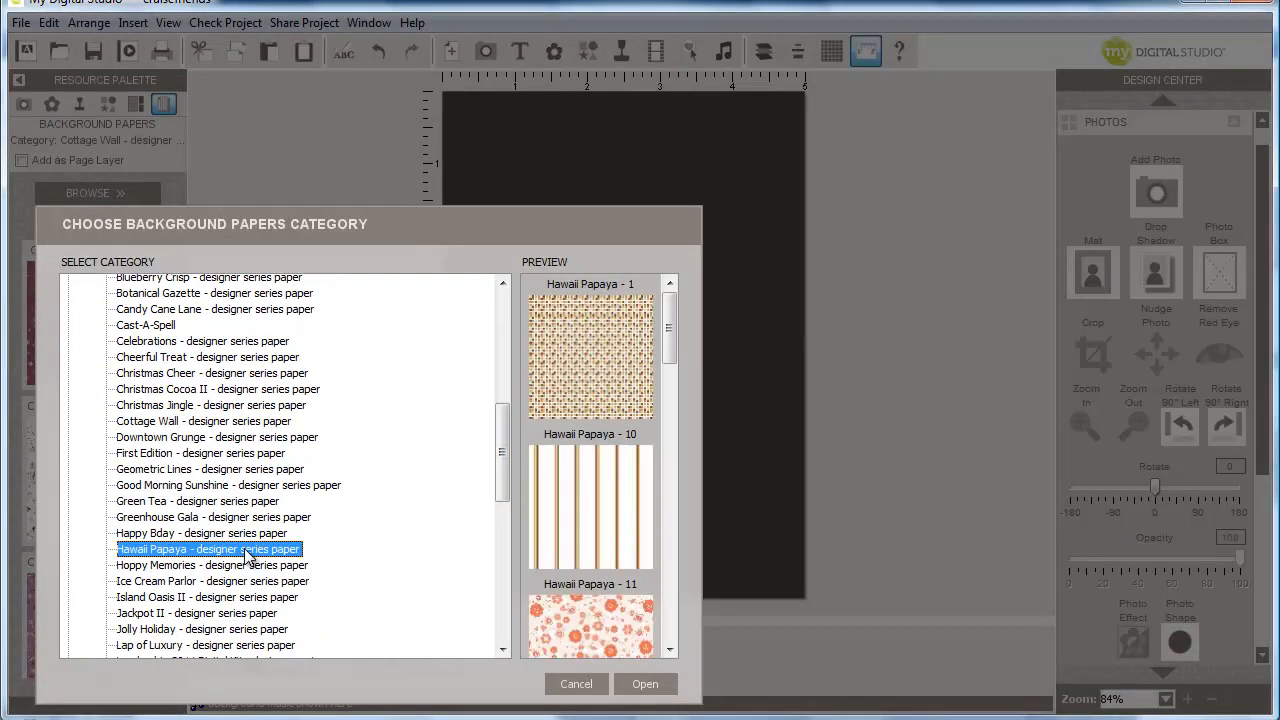
pyautogui.click(647, 685)
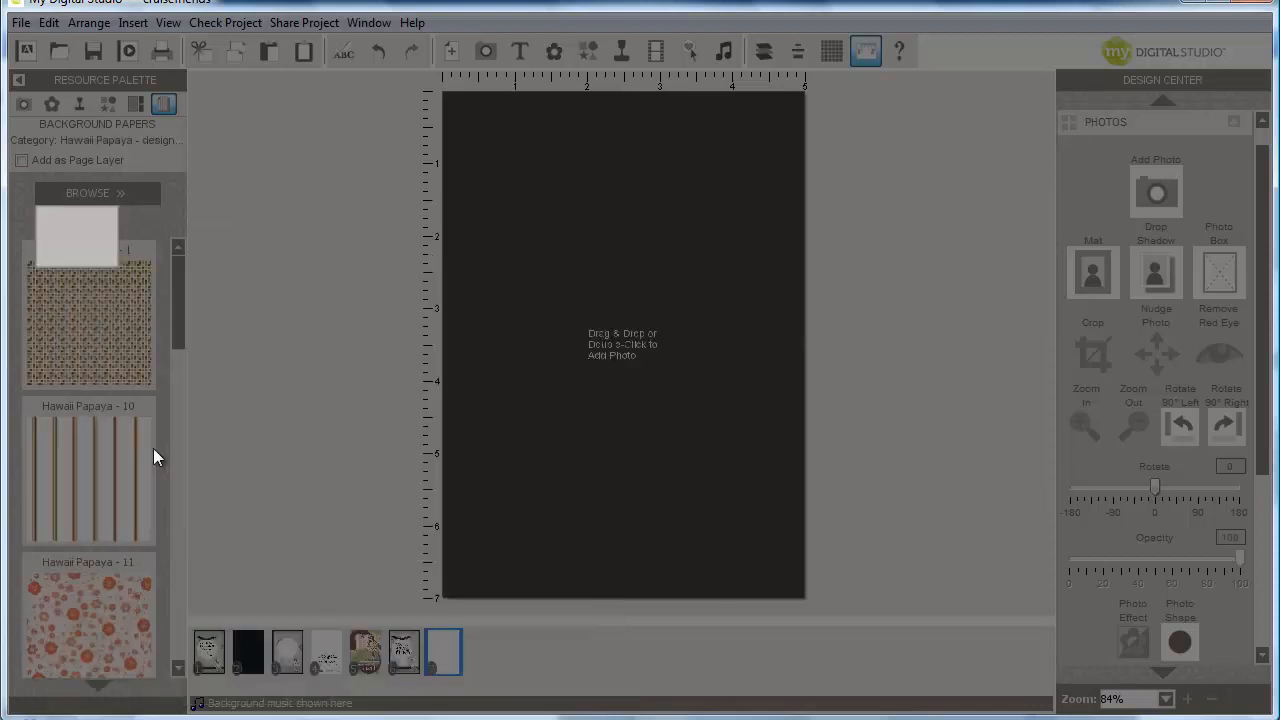
pyautogui.moveTo(179, 336); pyautogui.dragTo(189, 392)
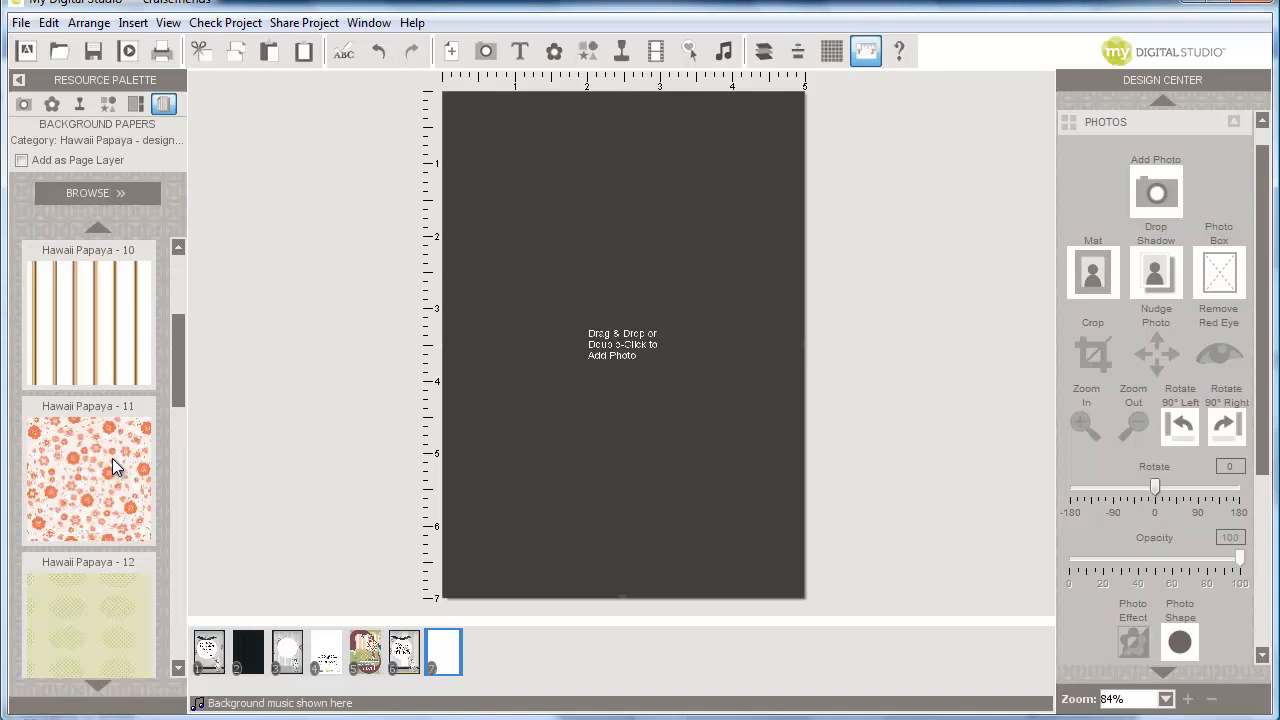
pyautogui.moveTo(108, 460); pyautogui.dragTo(626, 276)
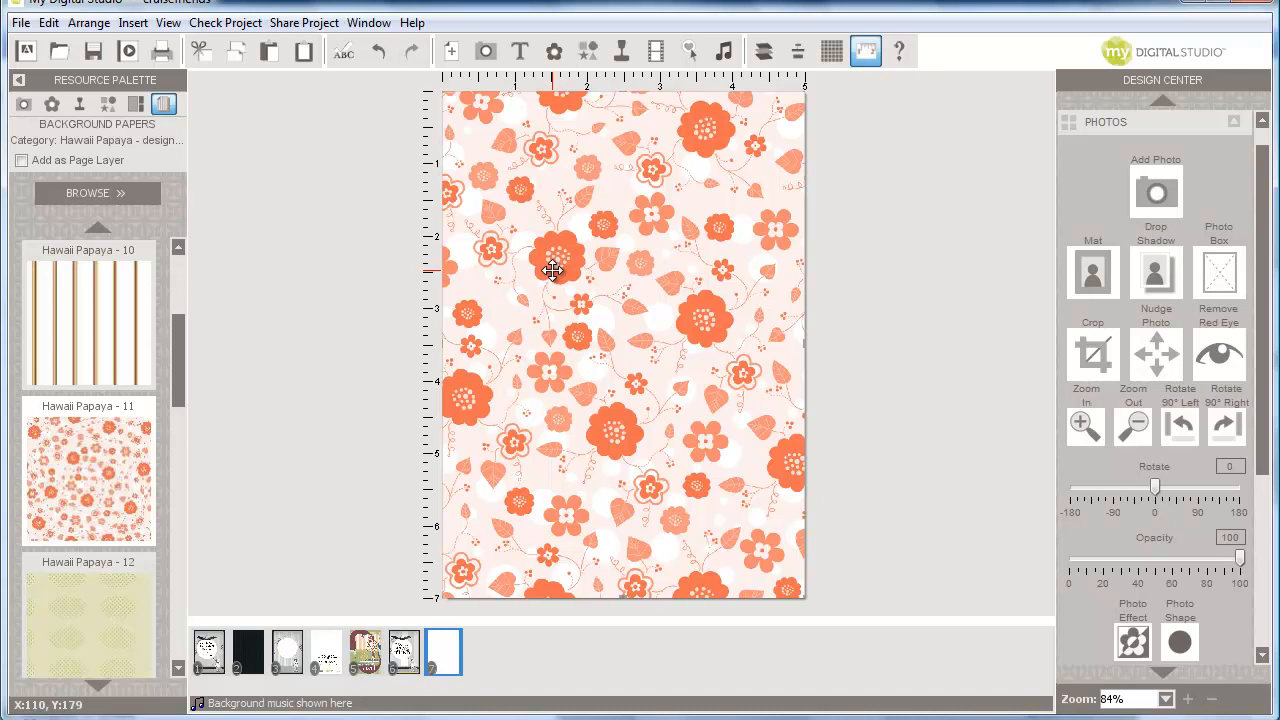
# Shrink the floral photo box to about 3.95 by 5.5 inches and centre it across the page's width near the upper edge.
pyautogui.moveTo(658, 281); pyautogui.dragTo(638, 269)
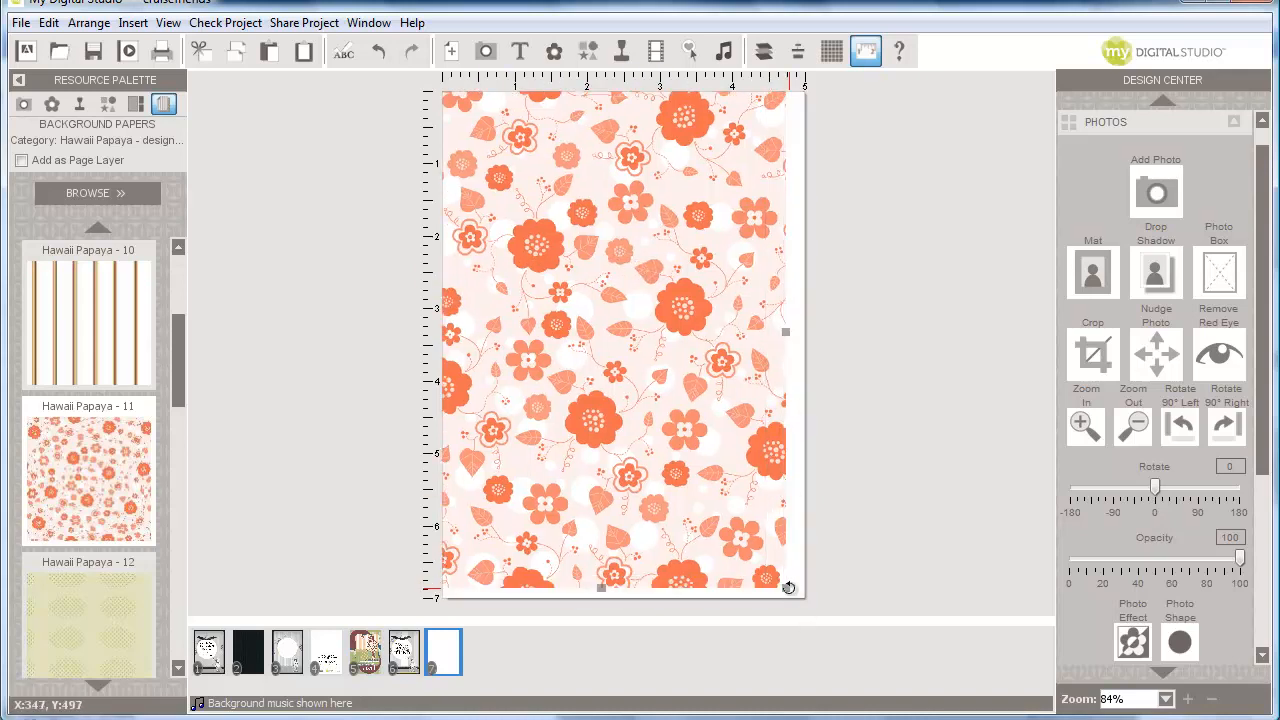
pyautogui.moveTo(785, 588); pyautogui.dragTo(729, 490)
pyautogui.moveTo(585, 272); pyautogui.dragTo(650, 272)
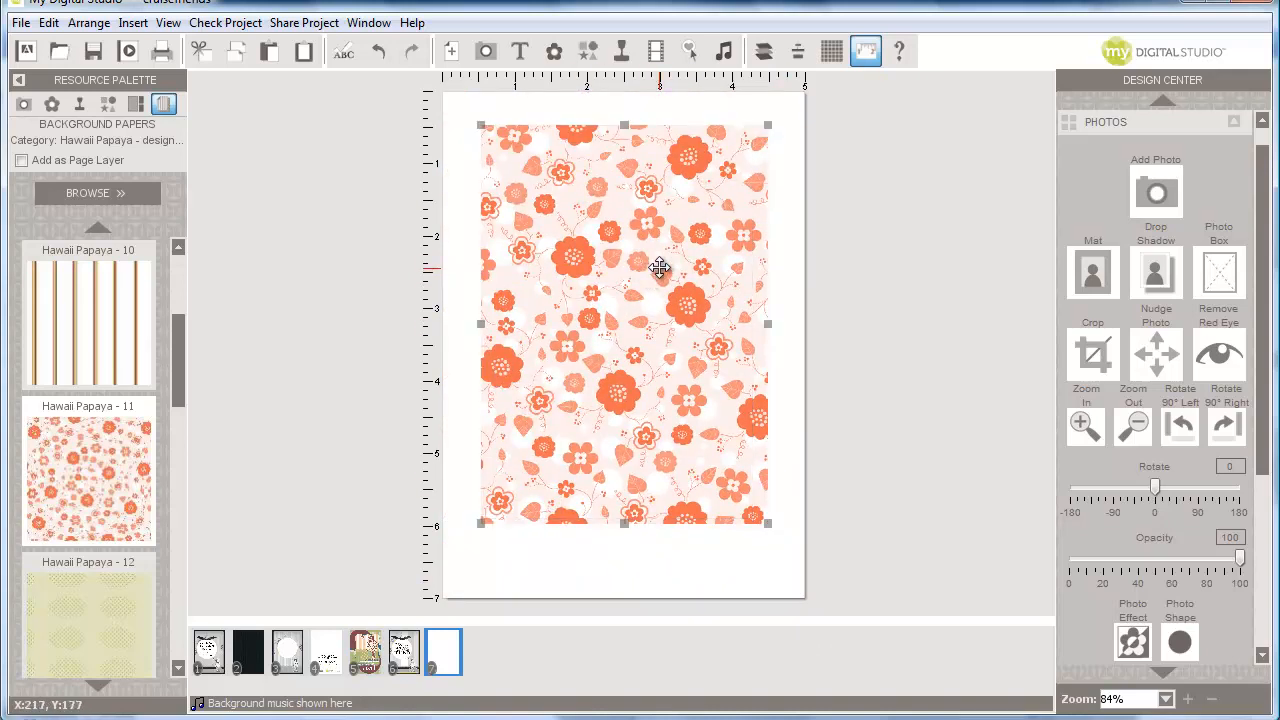
# Add a mat of size 10 around the floral photo box and change the mat color to black.
pyautogui.click(1090, 274)
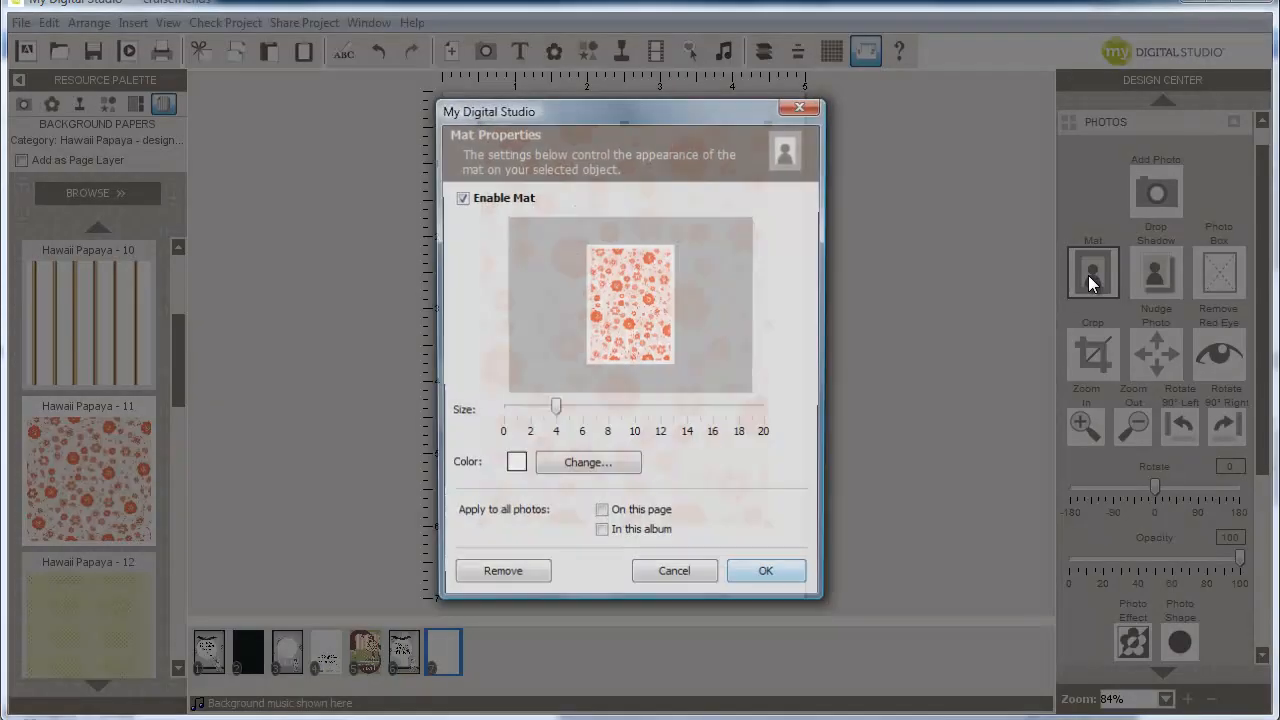
pyautogui.moveTo(555, 410); pyautogui.dragTo(635, 409)
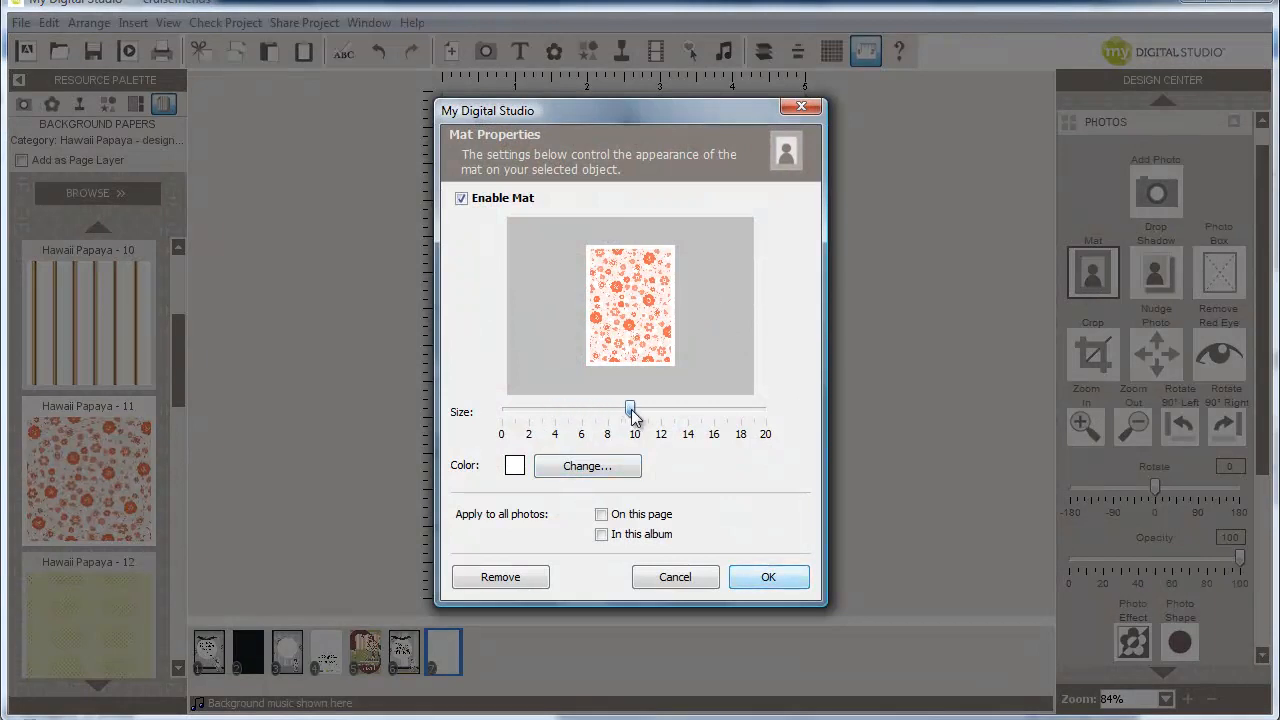
pyautogui.click(772, 580)
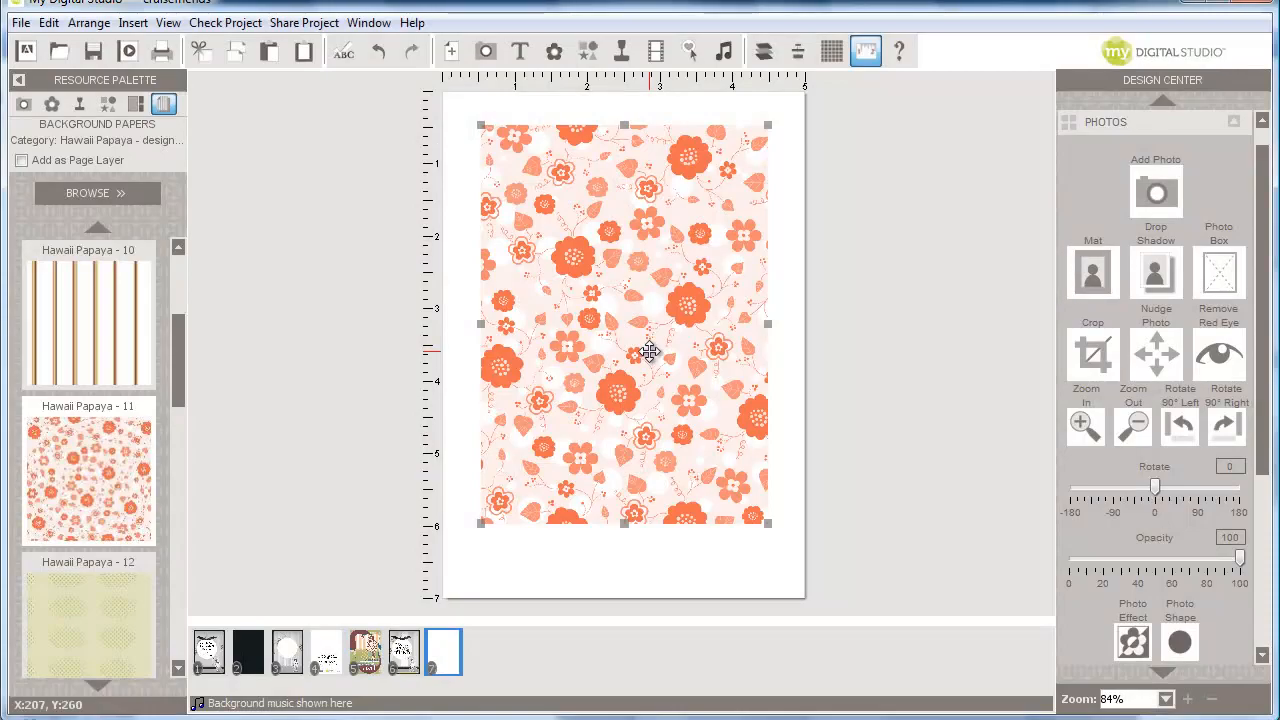
pyautogui.click(1076, 287)
pyautogui.click(600, 467)
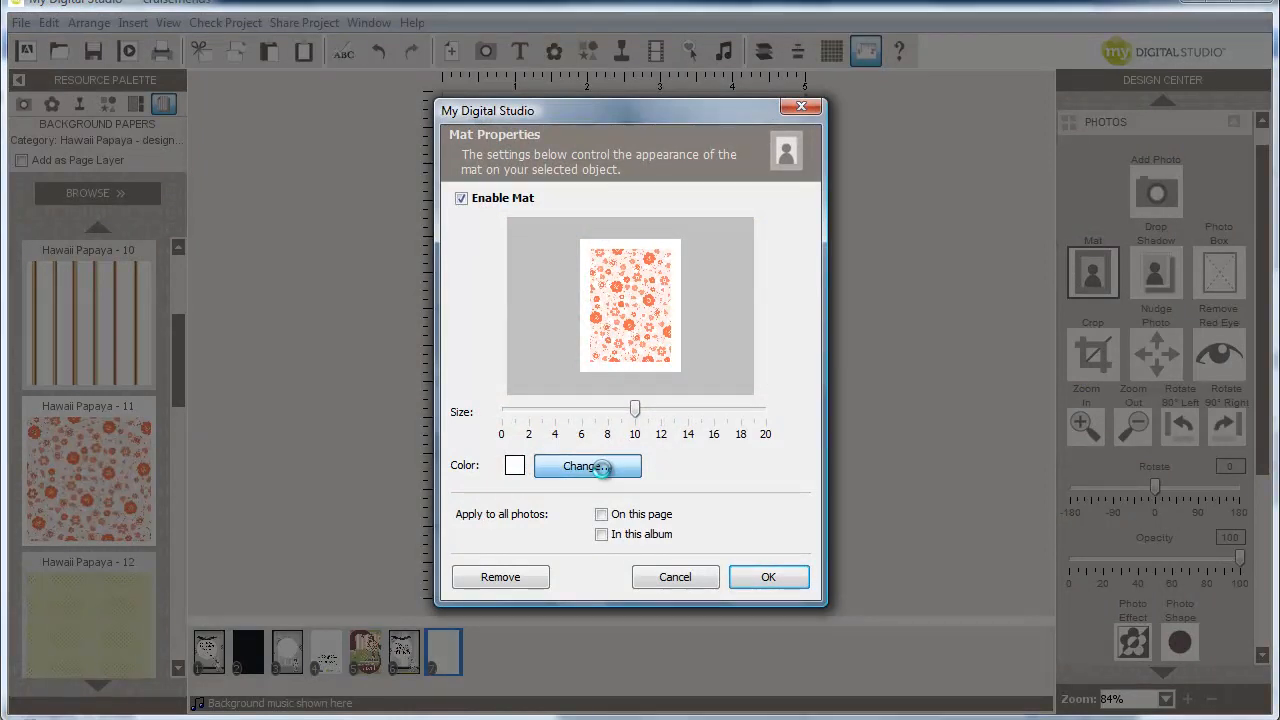
pyautogui.click(508, 282)
pyautogui.press('Return')
pyautogui.click(770, 580)
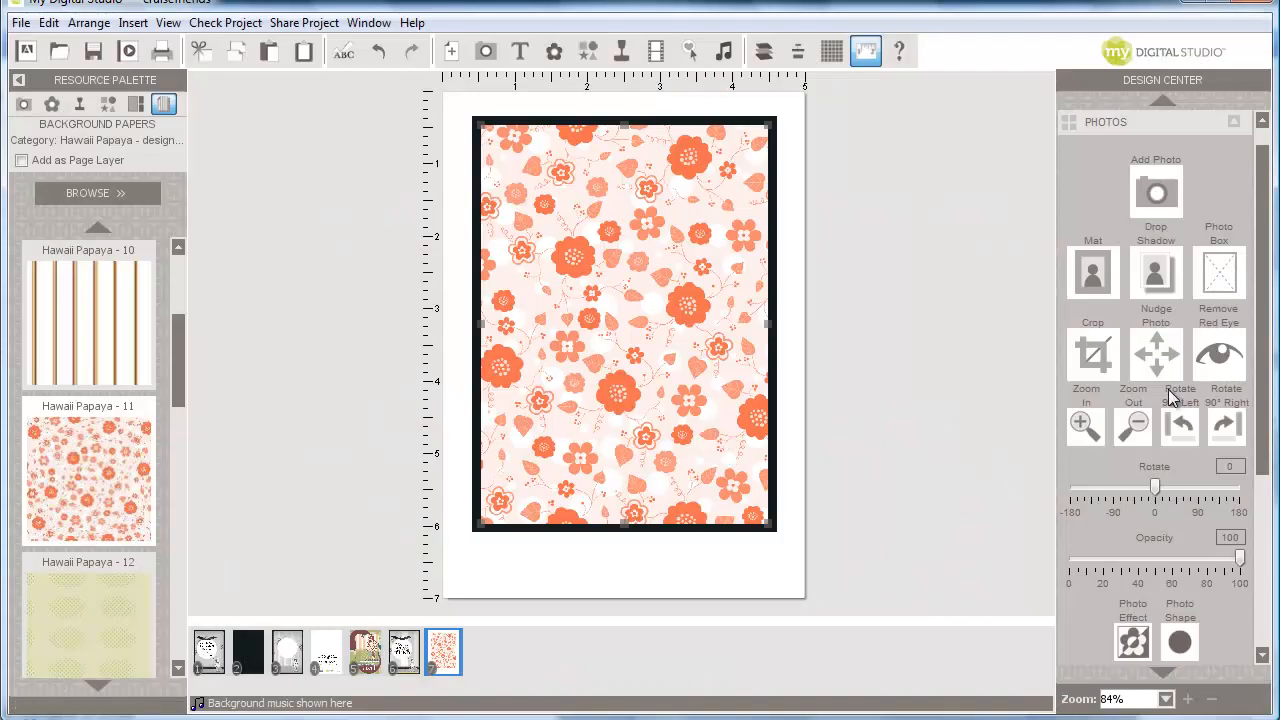
# Examine the crop area of the floral paper in the crop editor.
pyautogui.click(1090, 356)
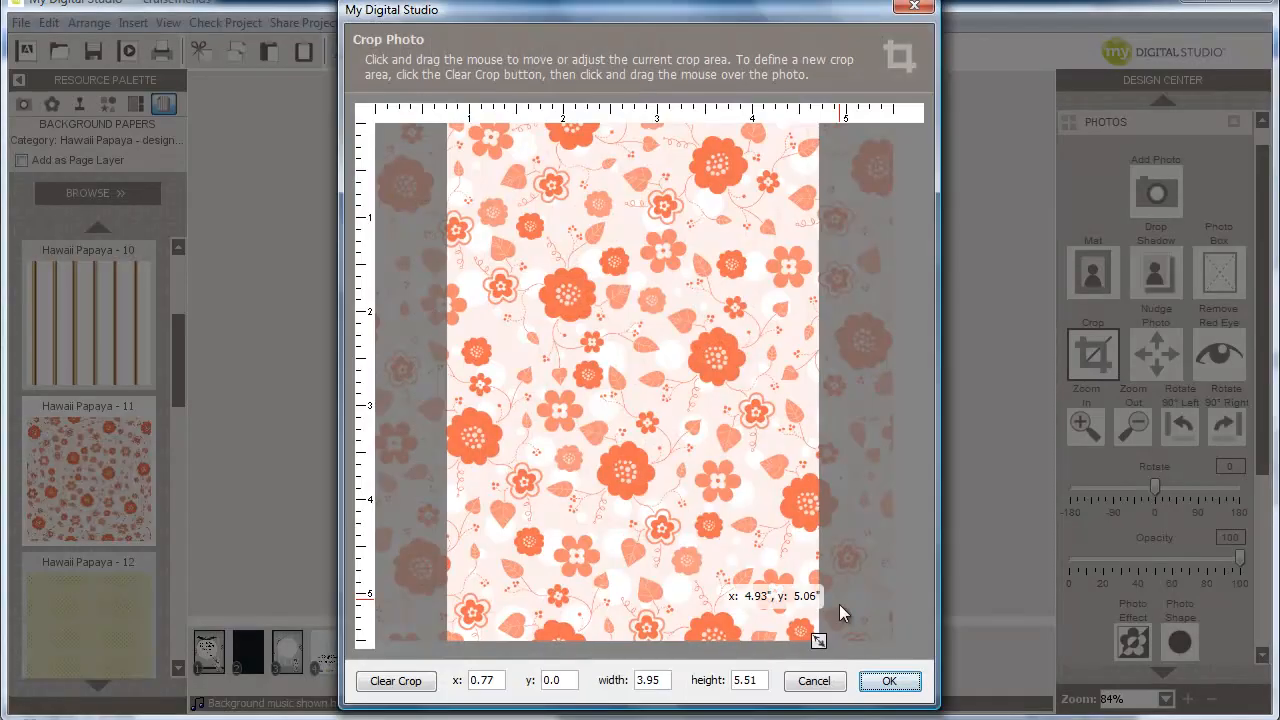
pyautogui.click(889, 680)
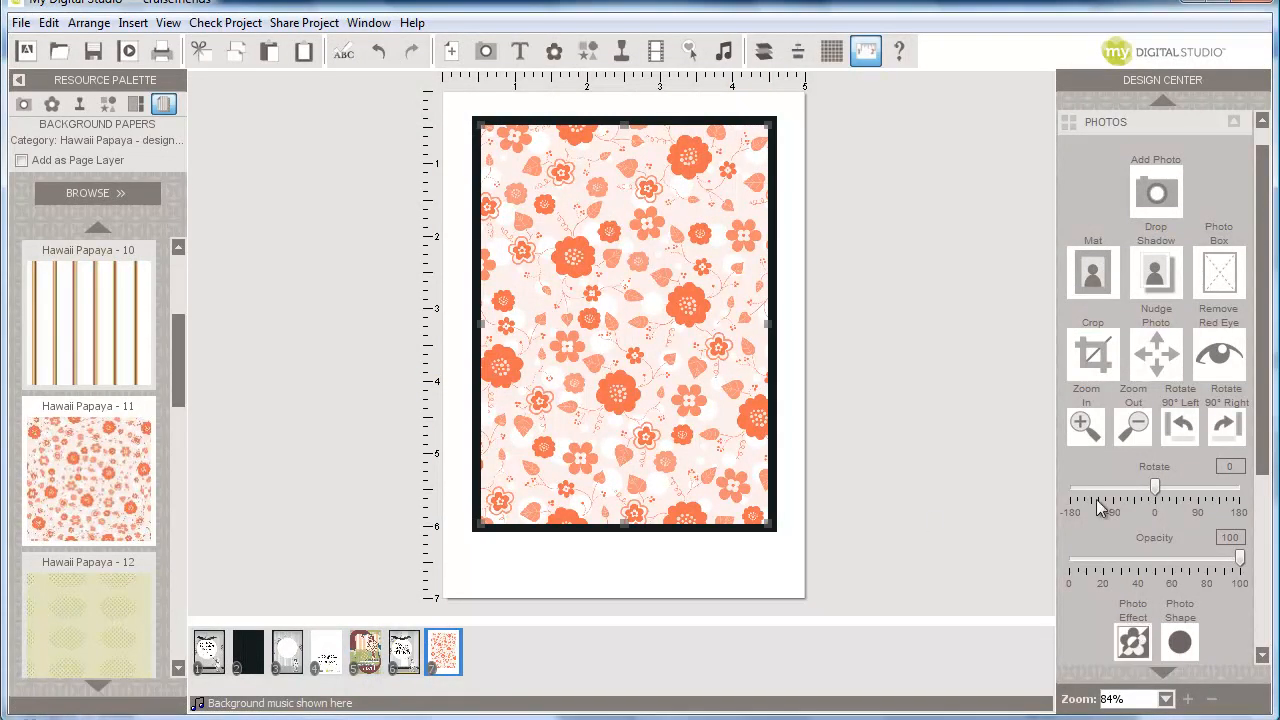
# Try the Black & White photo effect on the floral paper and replace it with Sepia.
pyautogui.click(1134, 643)
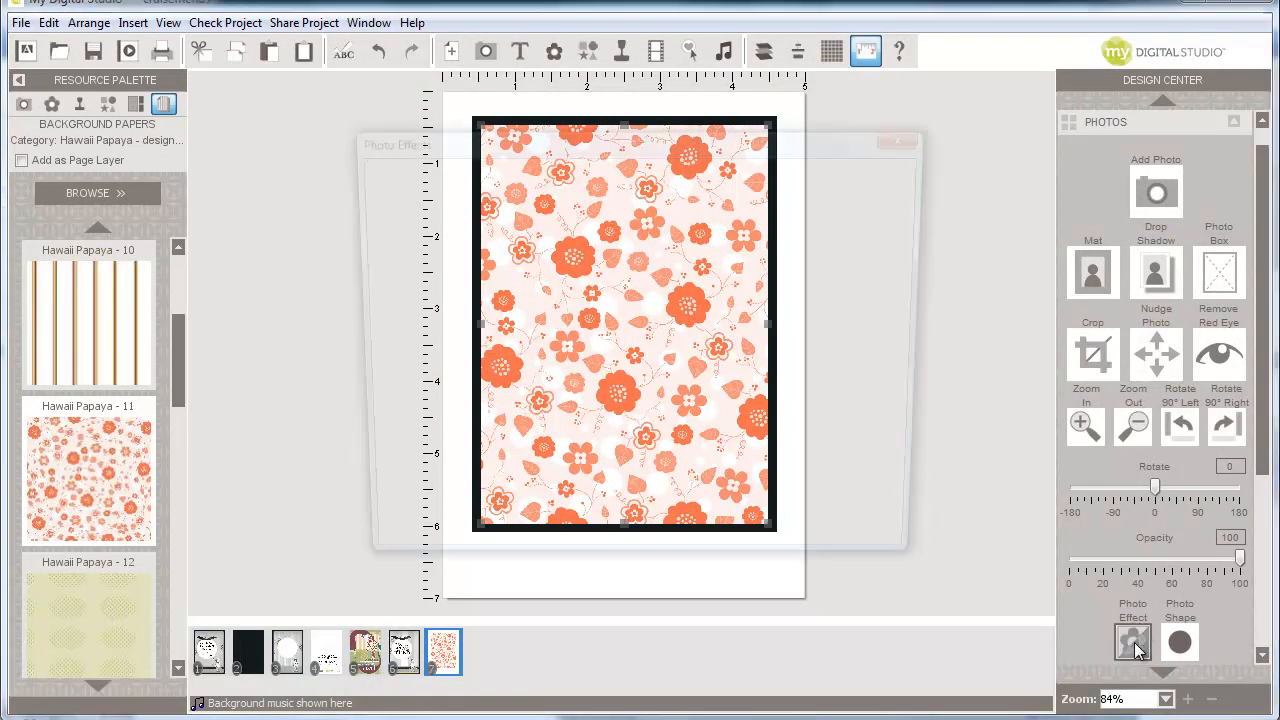
pyautogui.click(394, 284)
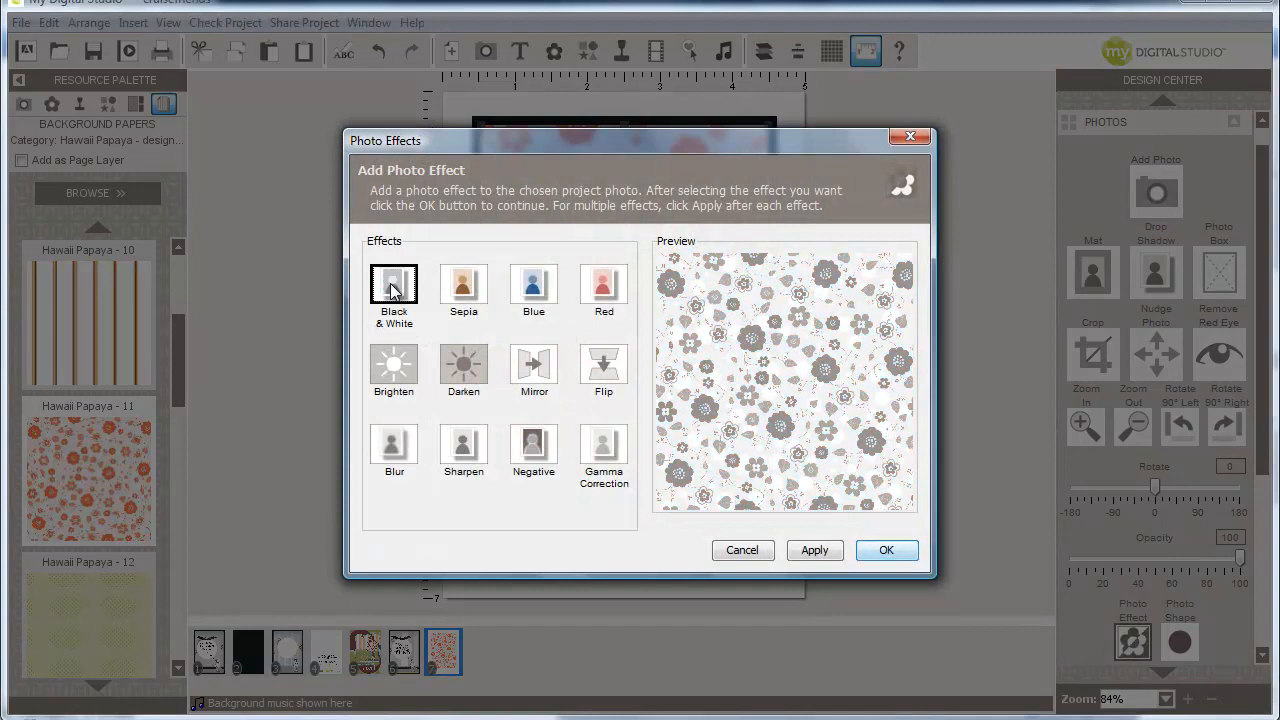
pyautogui.click(884, 550)
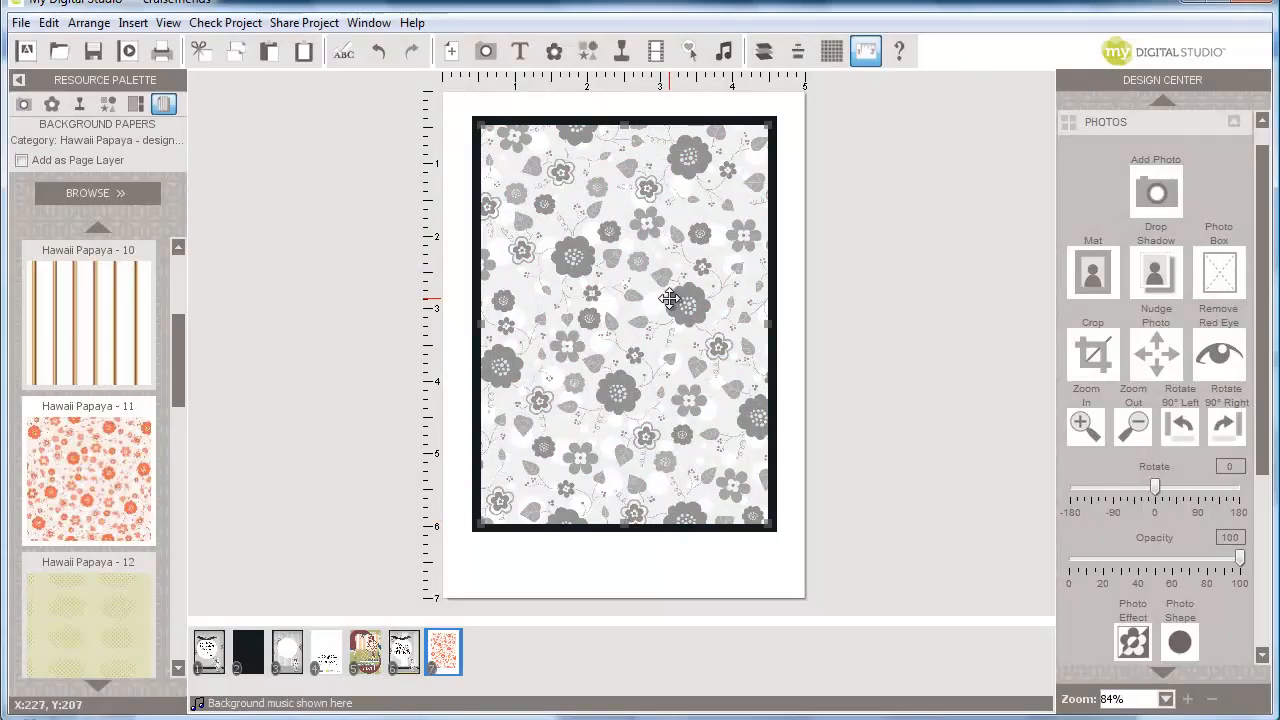
pyautogui.click(1134, 643)
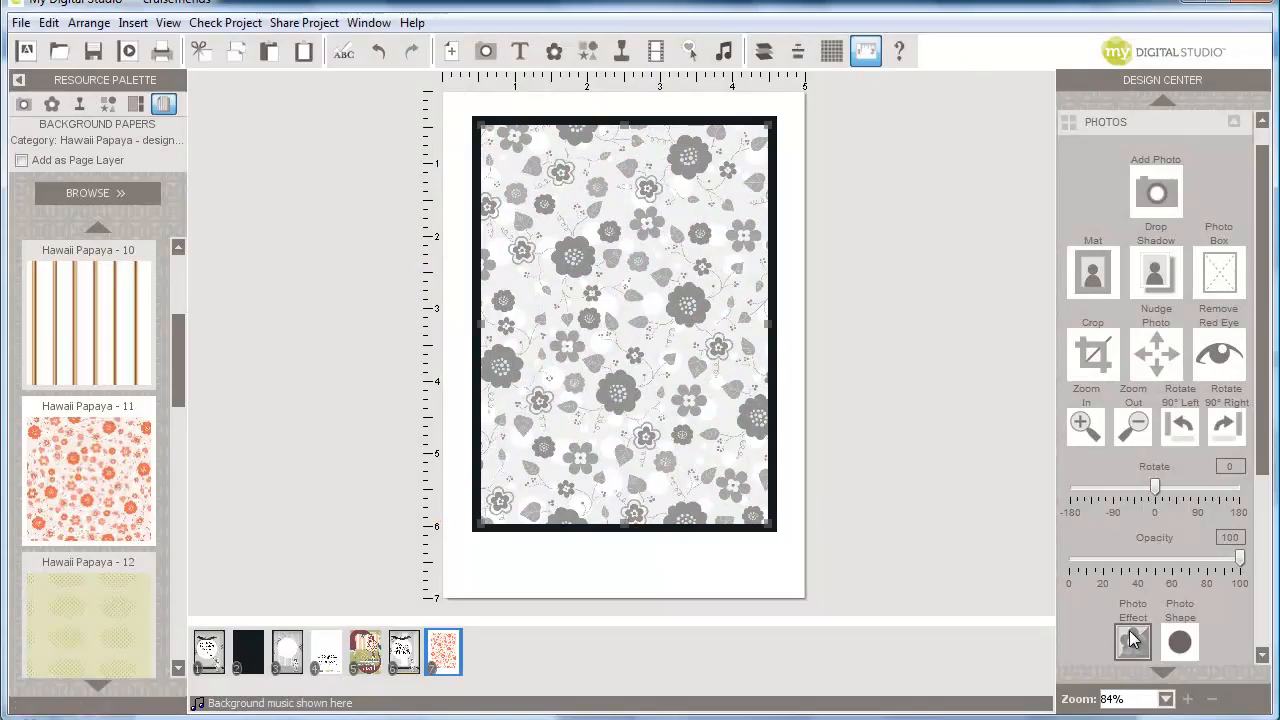
pyautogui.click(463, 284)
pyautogui.click(886, 550)
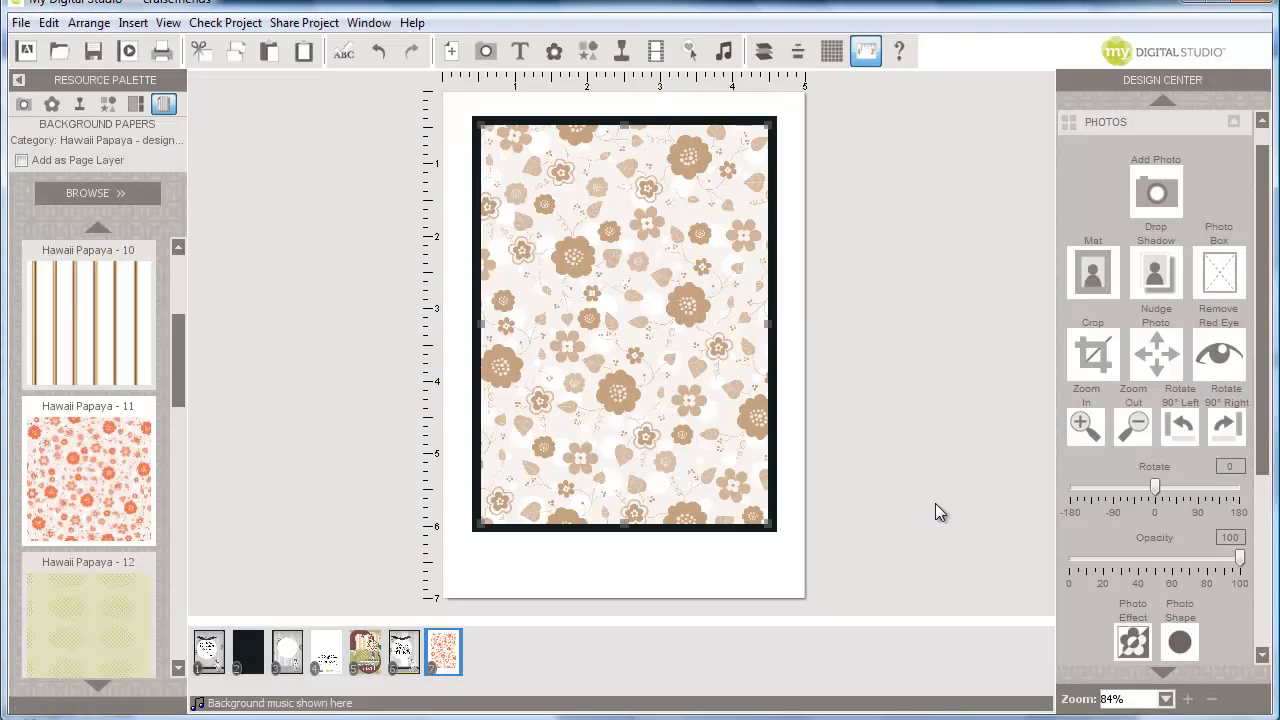
# Try the Blue photo effect on the floral paper and replace it with Red.
pyautogui.click(1134, 643)
pyautogui.click(535, 284)
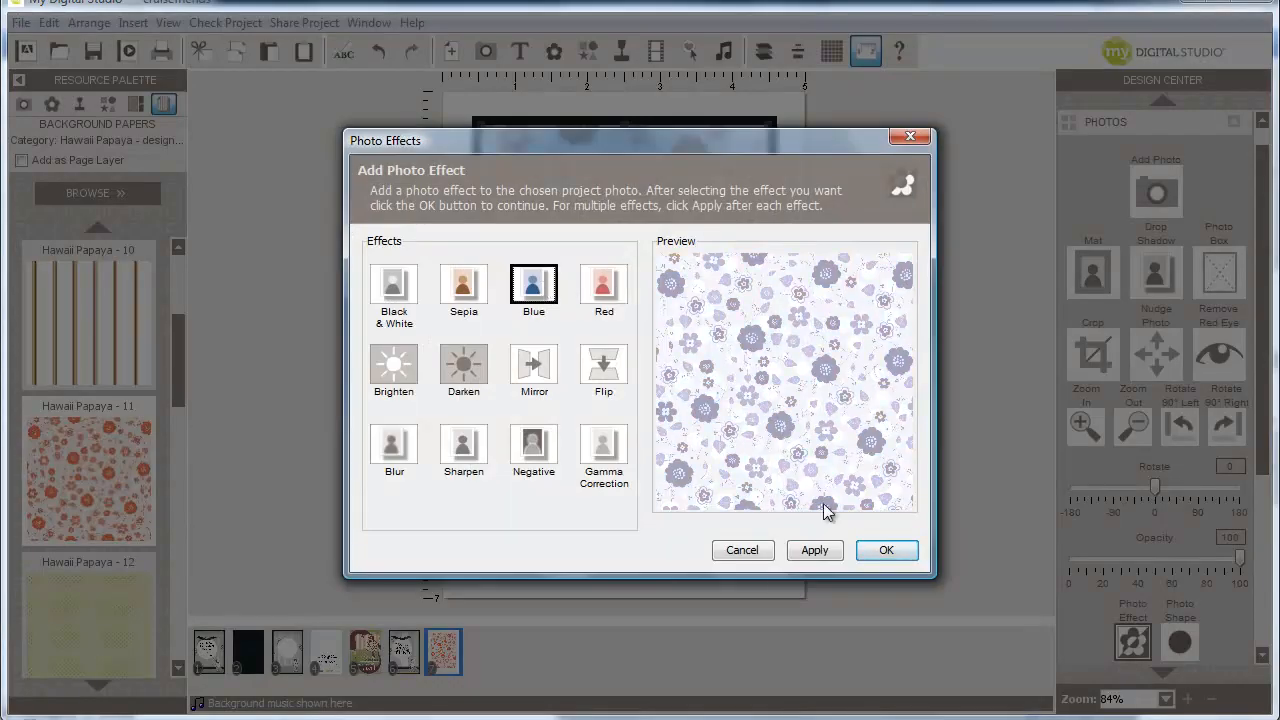
pyautogui.click(896, 549)
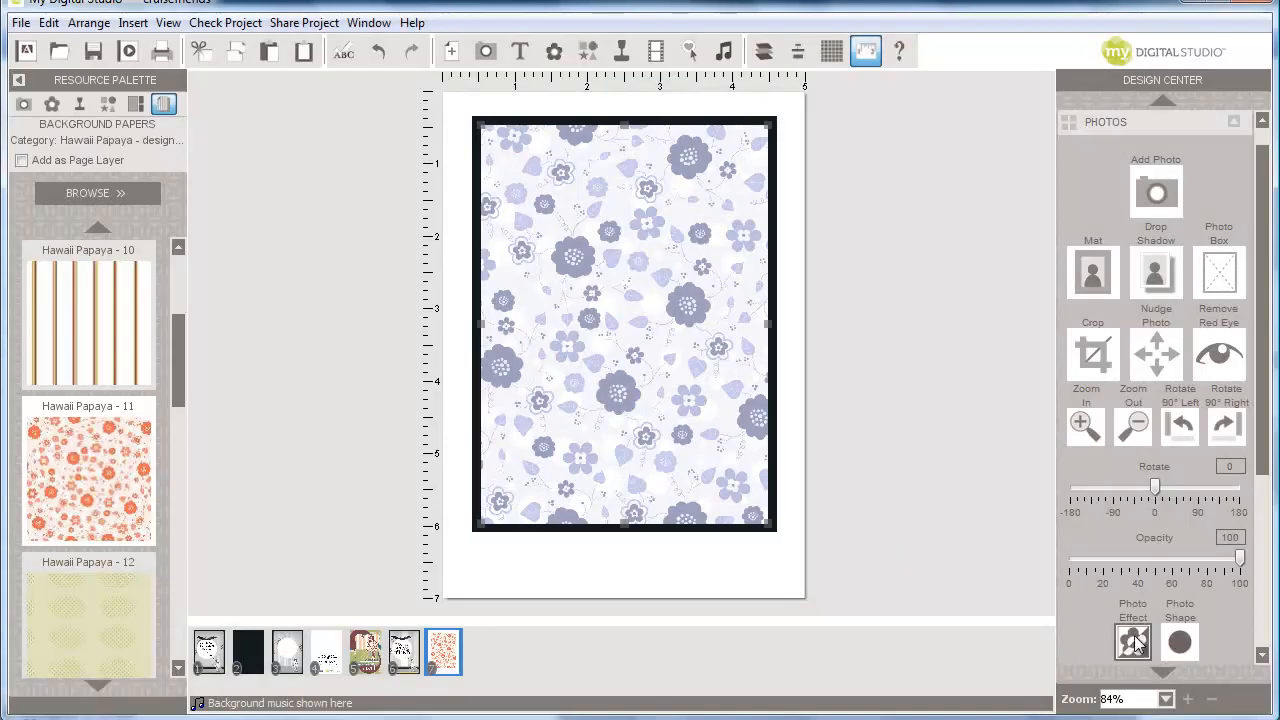
pyautogui.click(1134, 643)
pyautogui.click(604, 287)
pyautogui.click(881, 547)
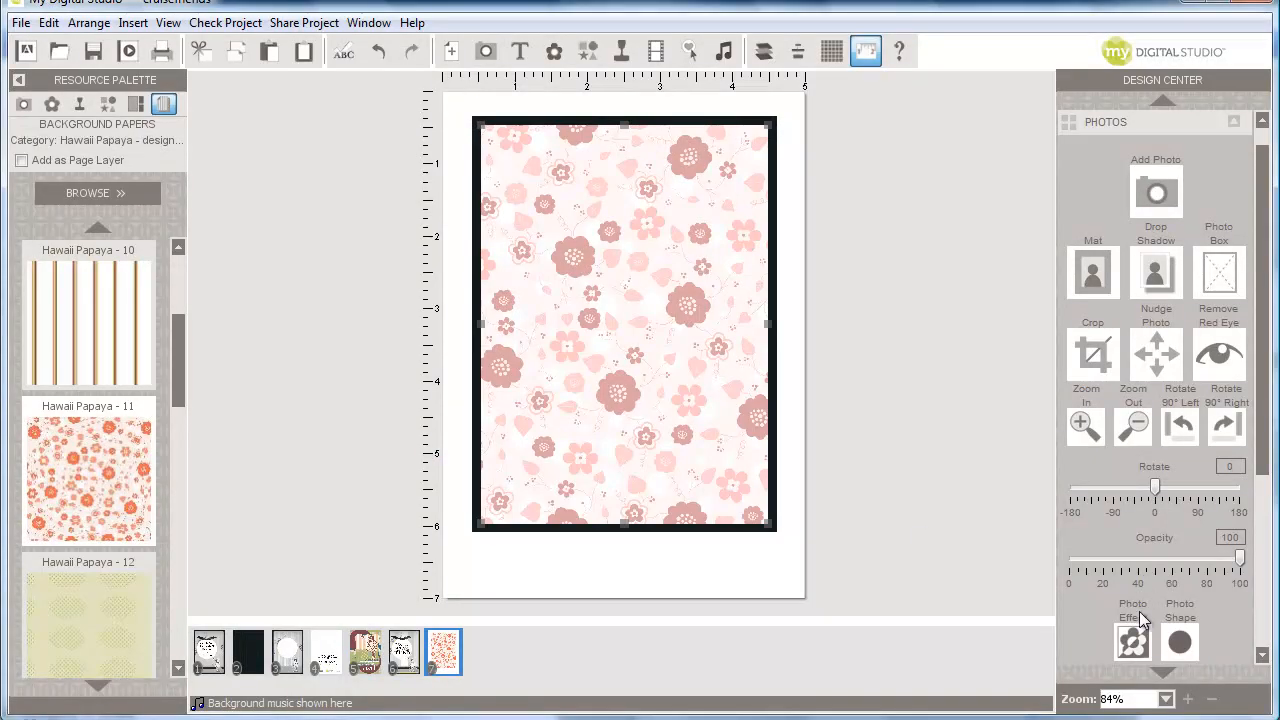
# Preview the Brighten photo effect and apply Darken to the floral paper.
pyautogui.click(1138, 625)
pyautogui.click(410, 365)
pyautogui.click(474, 375)
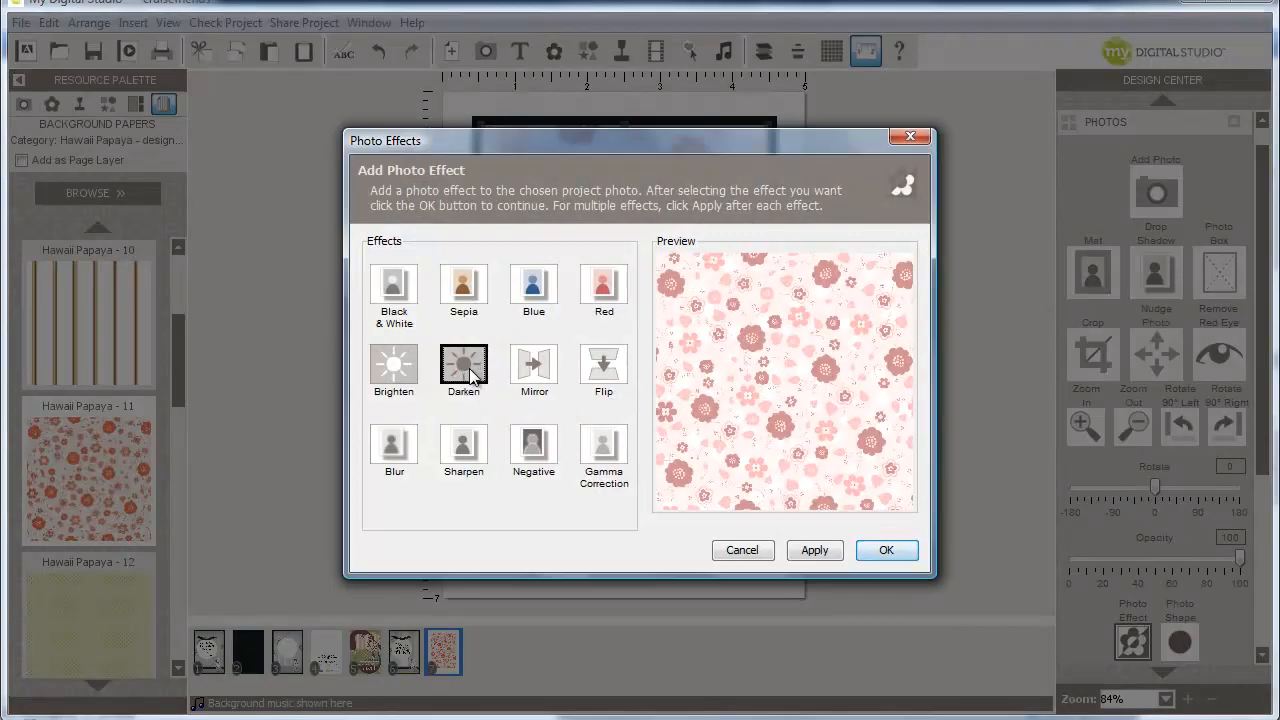
pyautogui.click(887, 550)
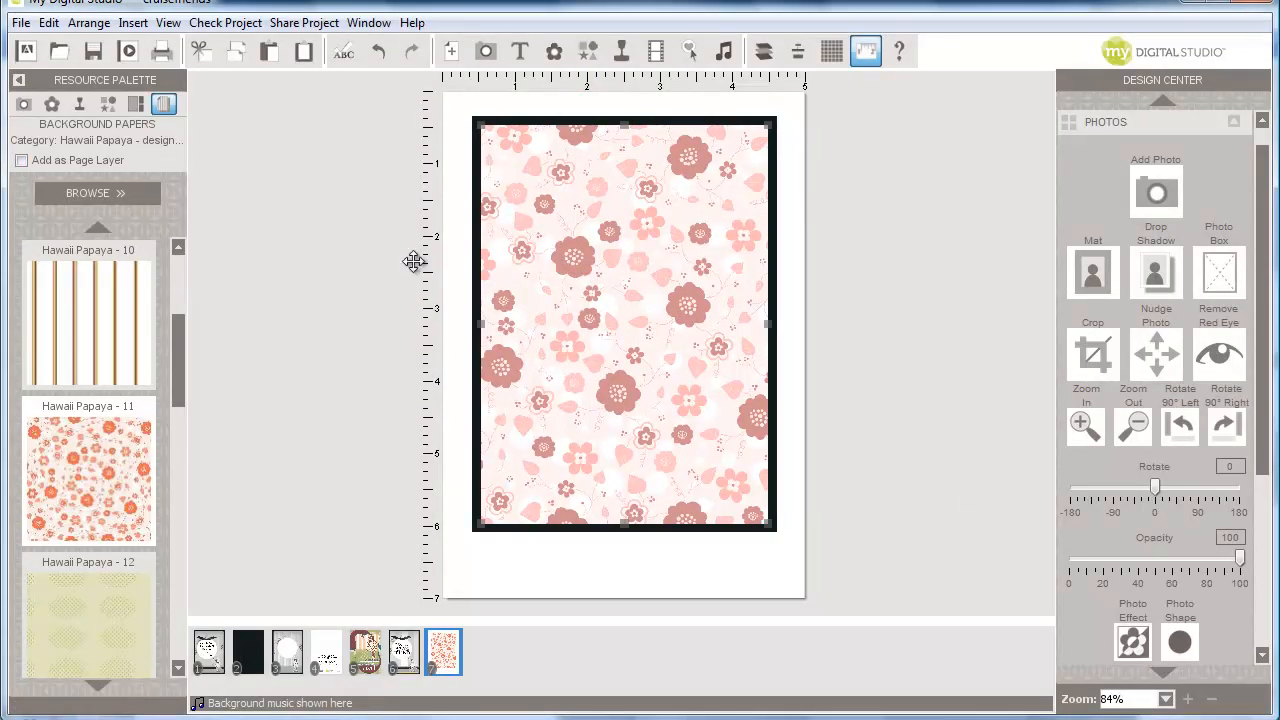
# Remove the floral paper from the photo box while keeping the black-matted box on the page.
pyautogui.rightClick(648, 357)
pyautogui.click(731, 491)
pyautogui.rightClick(598, 332)
pyautogui.click(618, 345)
# Load the Nautical Expedition designer series papers and fill the empty photo box with the Nautical Expedition - 3 anchor paper.
pyautogui.click(105, 194)
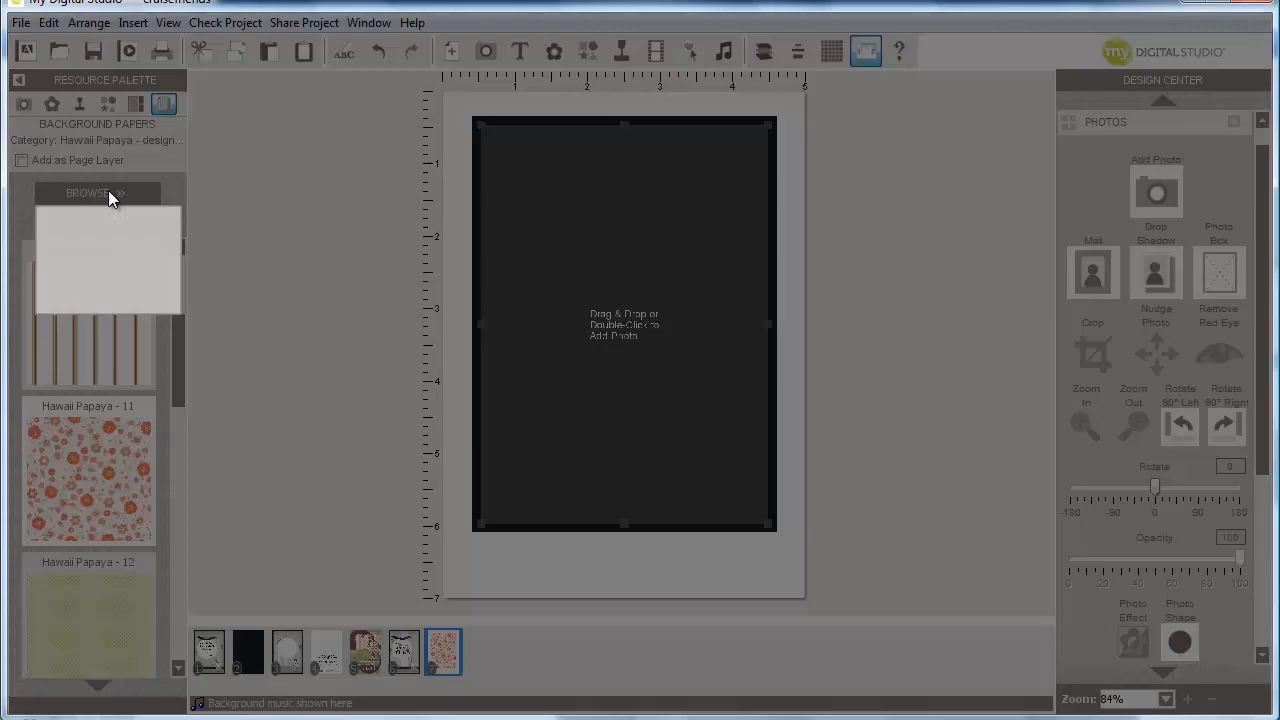
pyautogui.moveTo(511, 438); pyautogui.dragTo(505, 498)
pyautogui.click(150, 542)
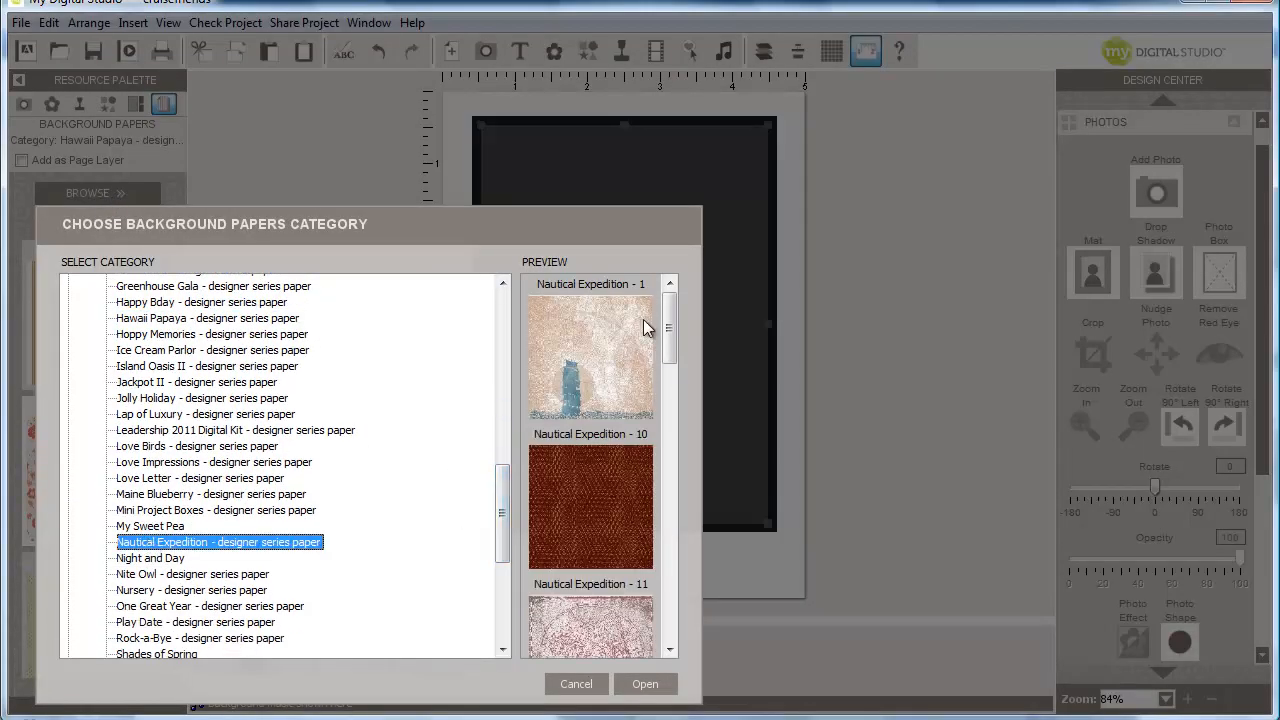
pyautogui.moveTo(668, 333); pyautogui.dragTo(668, 480)
pyautogui.click(652, 686)
pyautogui.moveTo(181, 300); pyautogui.dragTo(182, 452)
pyautogui.moveTo(90, 454); pyautogui.dragTo(585, 300)
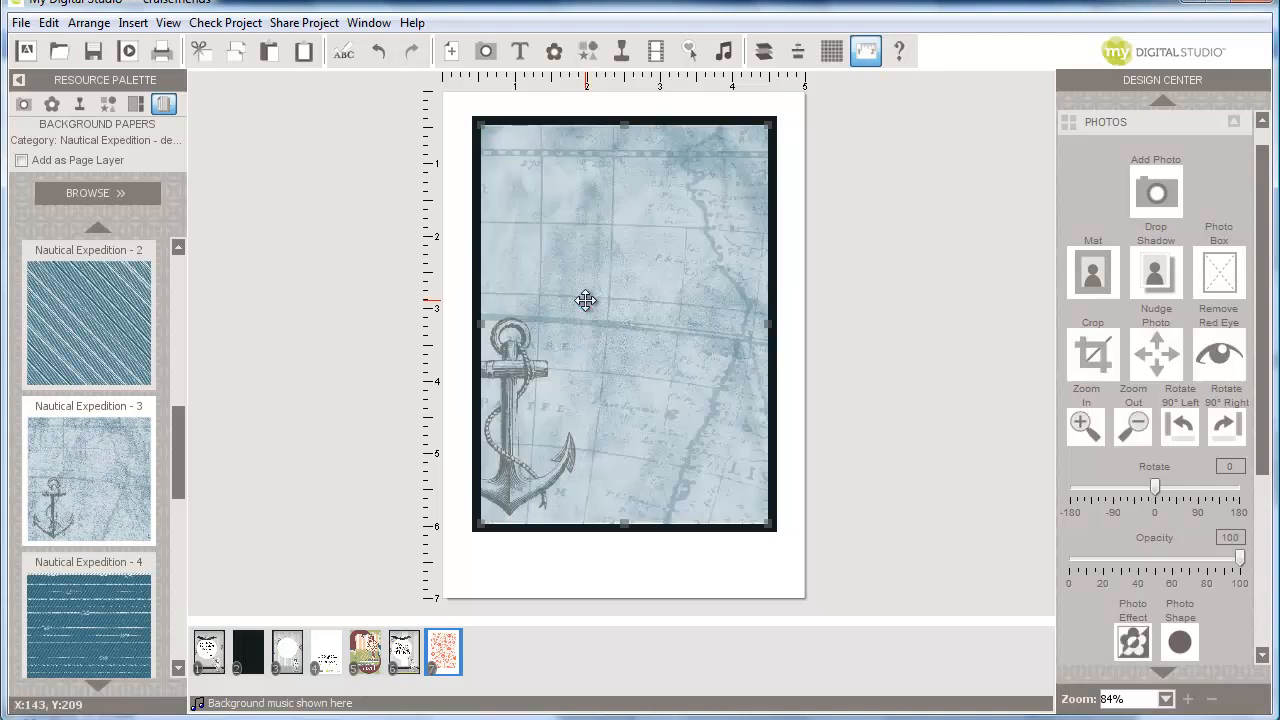
# Crop the nautical paper to the anchor at x 0.28, y 2.33, with width 1.9 and height 3.17 inches.
pyautogui.doubleClick(597, 354)
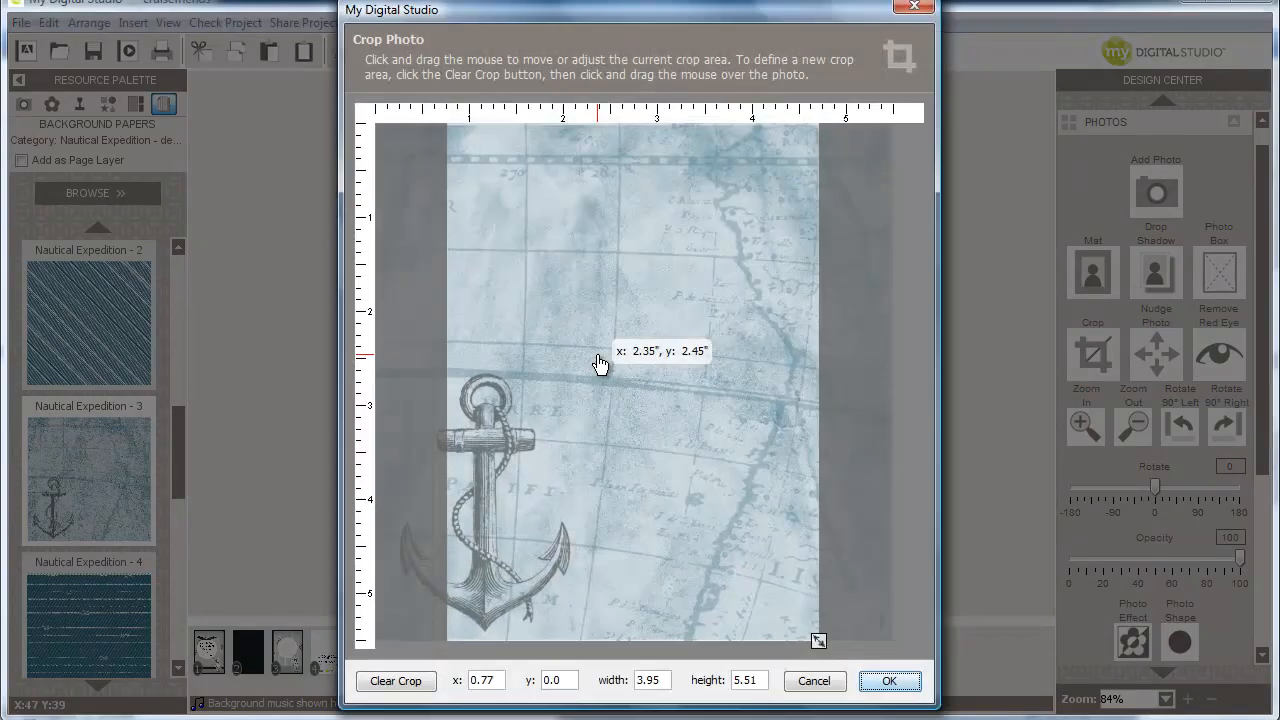
pyautogui.moveTo(608, 357); pyautogui.dragTo(523, 365)
pyautogui.moveTo(748, 639); pyautogui.dragTo(567, 523)
pyautogui.moveTo(494, 396); pyautogui.dragTo(515, 514)
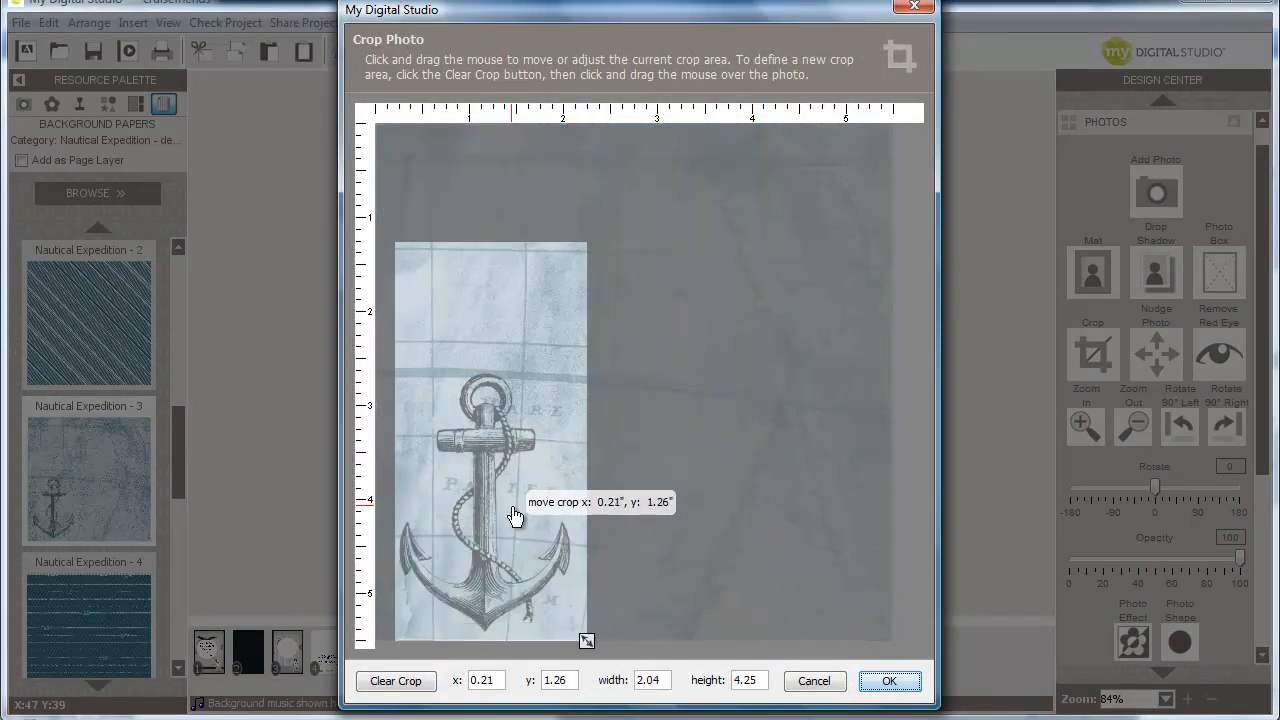
pyautogui.moveTo(580, 629); pyautogui.dragTo(540, 571)
pyautogui.moveTo(481, 448); pyautogui.dragTo(497, 503)
pyautogui.moveTo(553, 632); pyautogui.dragTo(578, 638)
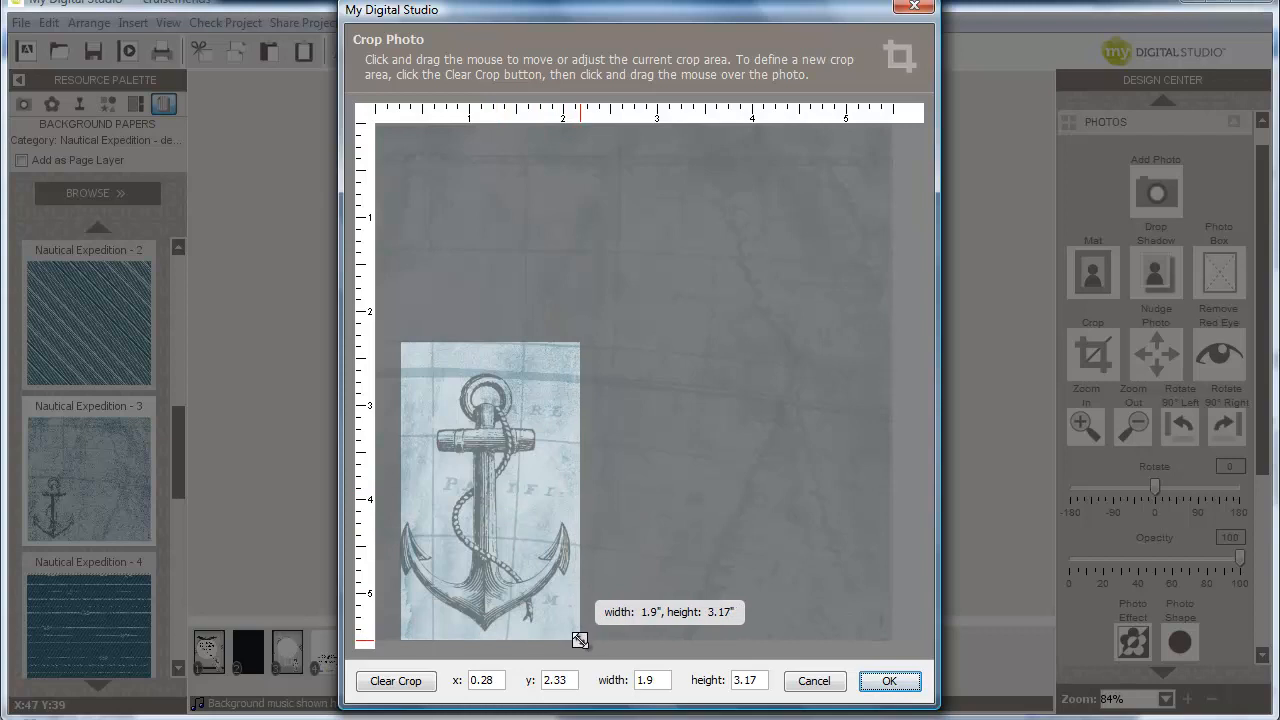
pyautogui.click(892, 683)
# Enlarge the cropped anchor picture to span the page's full width and reach its lower edge, accepting the oversized scaling.
pyautogui.moveTo(620, 352); pyautogui.dragTo(805, 548)
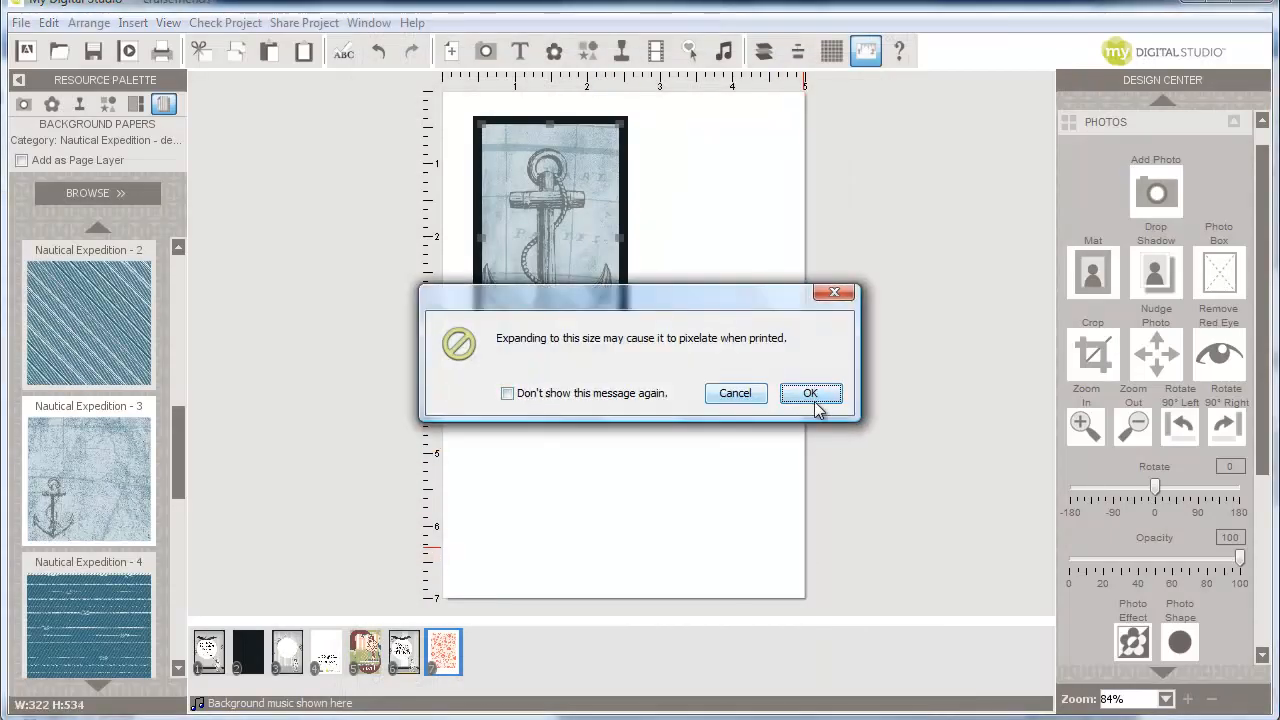
pyautogui.click(813, 395)
pyautogui.moveTo(480, 388); pyautogui.dragTo(447, 387)
pyautogui.click(815, 393)
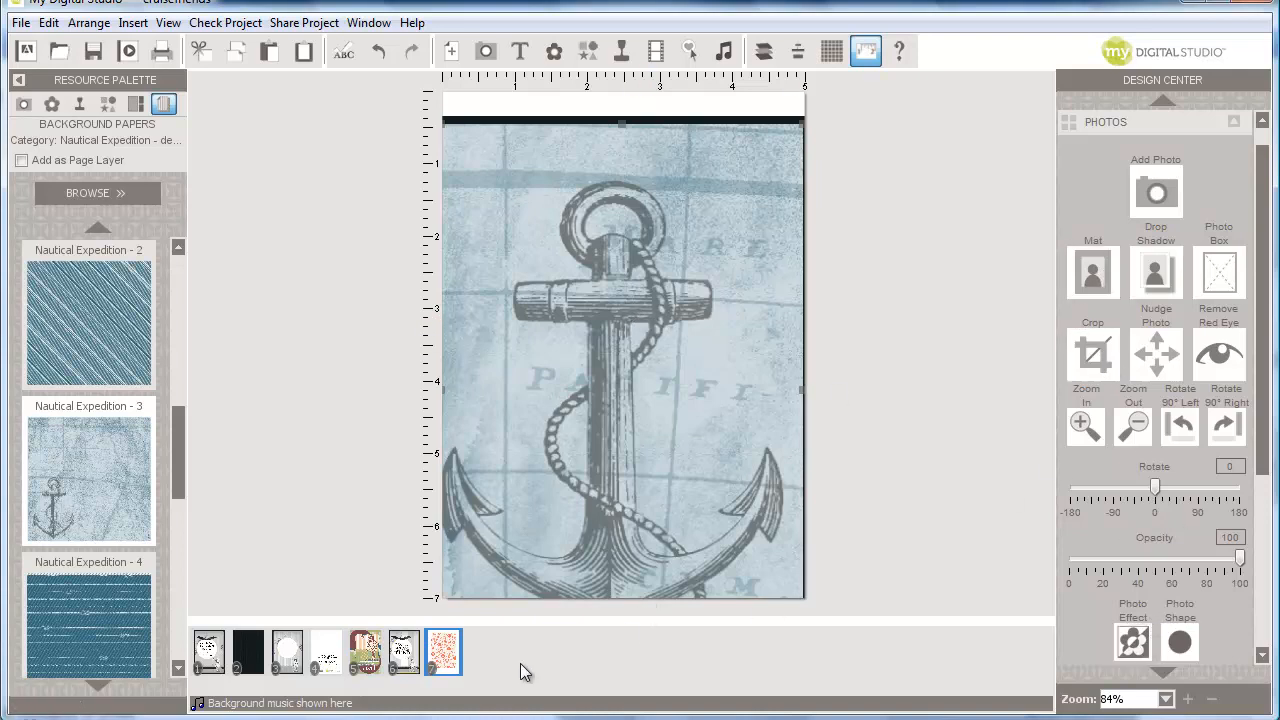
# View the finished girl design on page 5, followed by the design on page 6.
pyautogui.click(366, 660)
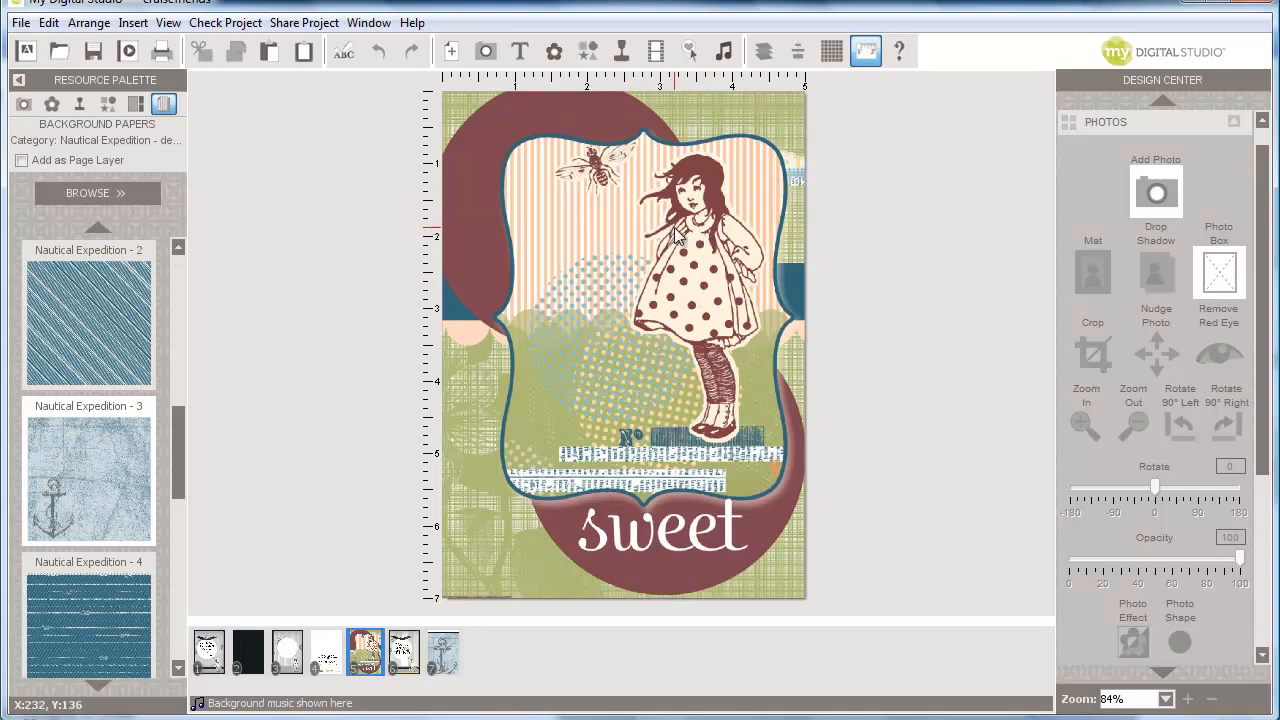
pyautogui.click(416, 640)
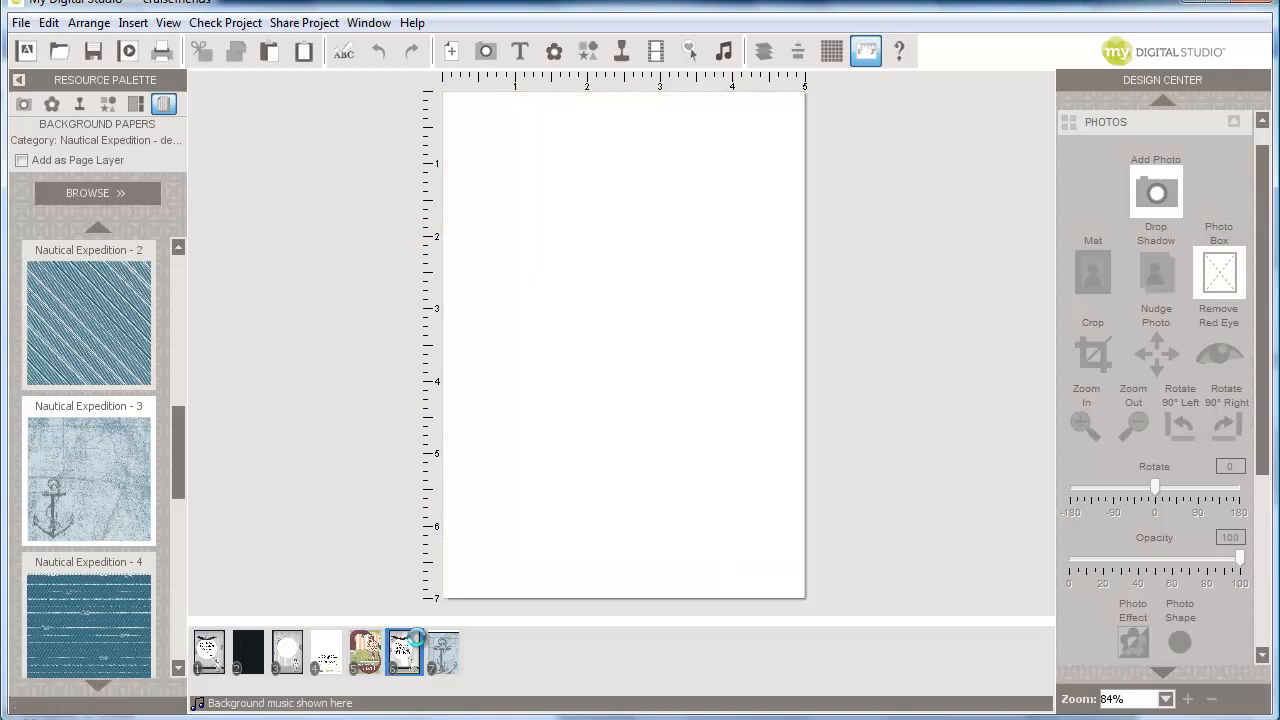